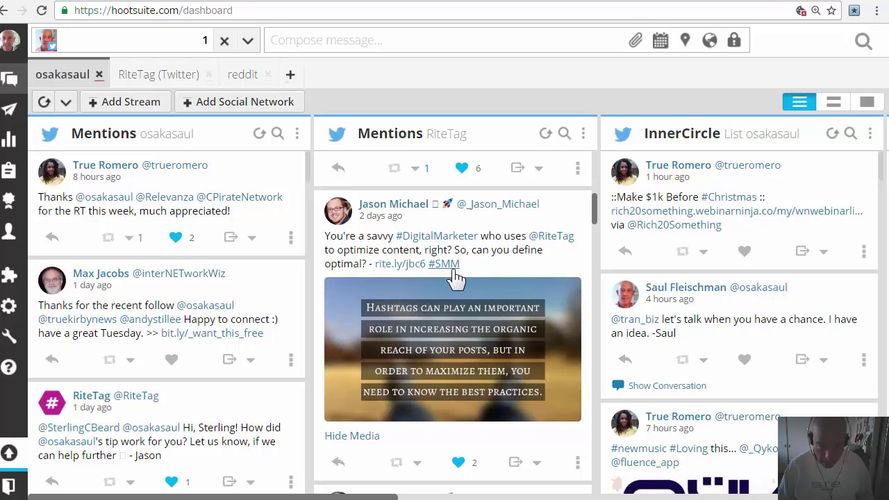
- View the rite.ly/jbc6 article page with its call-to-action overlay, and return to the Hootsuite dashboard
click(736, 5)
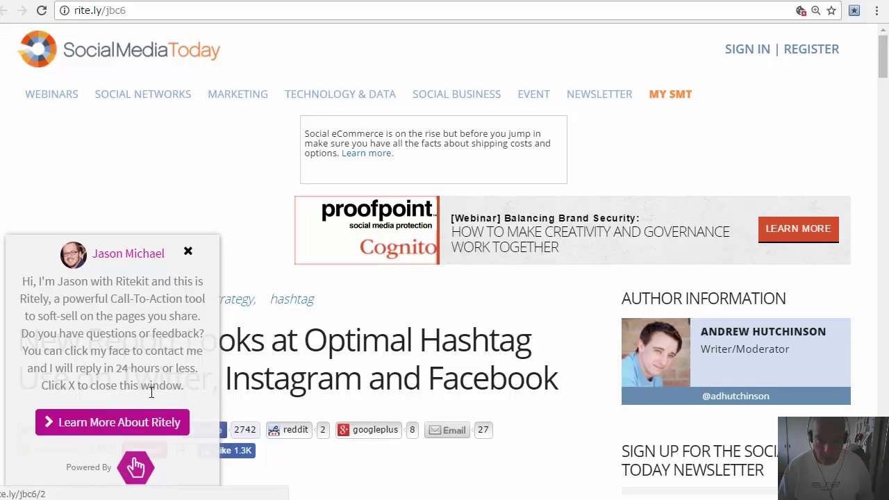
click(602, 2)
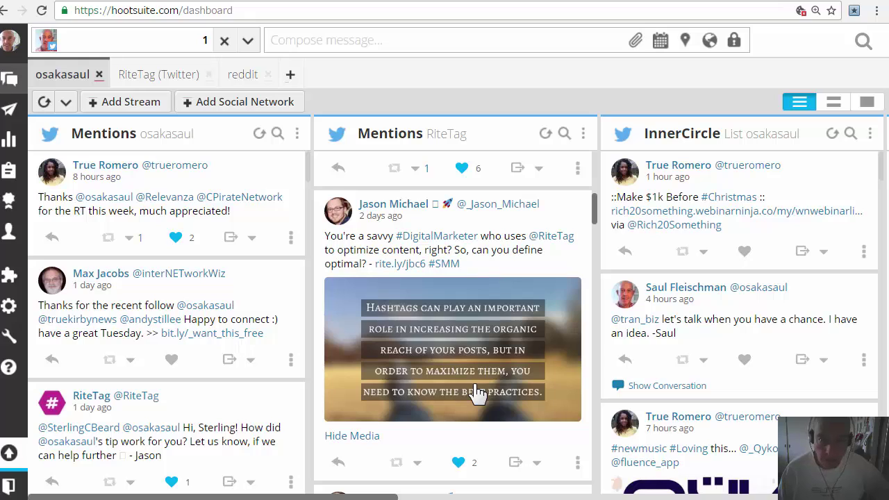
- Switch to the RiteForge dashboard and add the RiteForge extension to Chrome
click(507, 1)
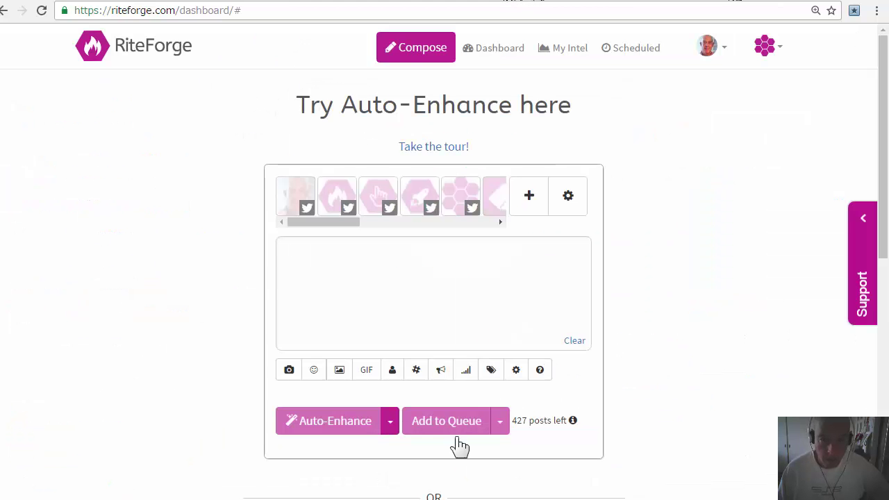
scroll(495, 380, down, 3)
scroll(488, 380, down, 1)
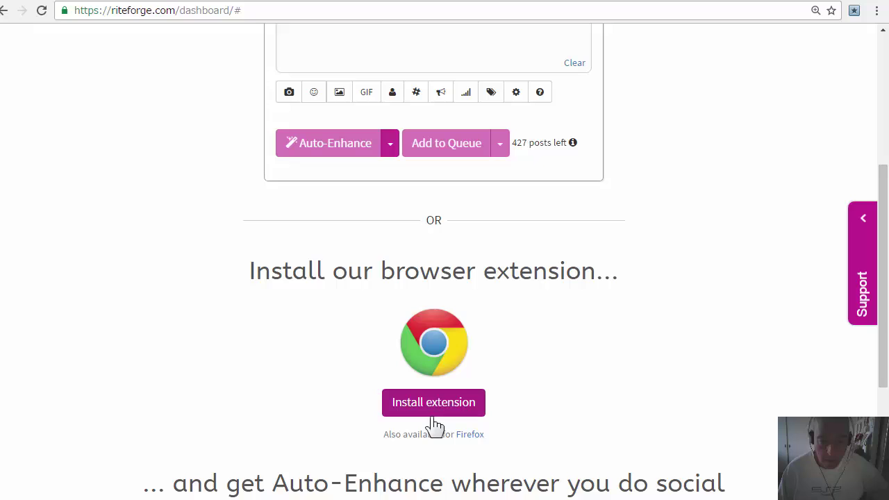
click(424, 410)
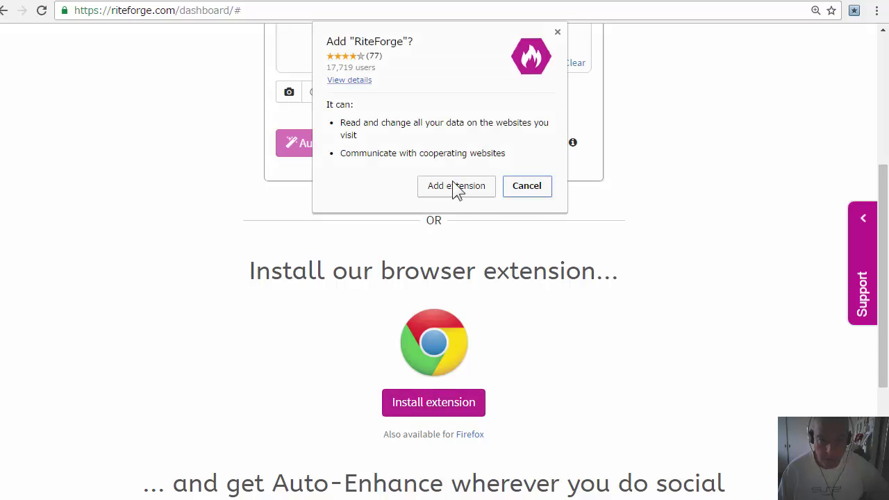
click(454, 186)
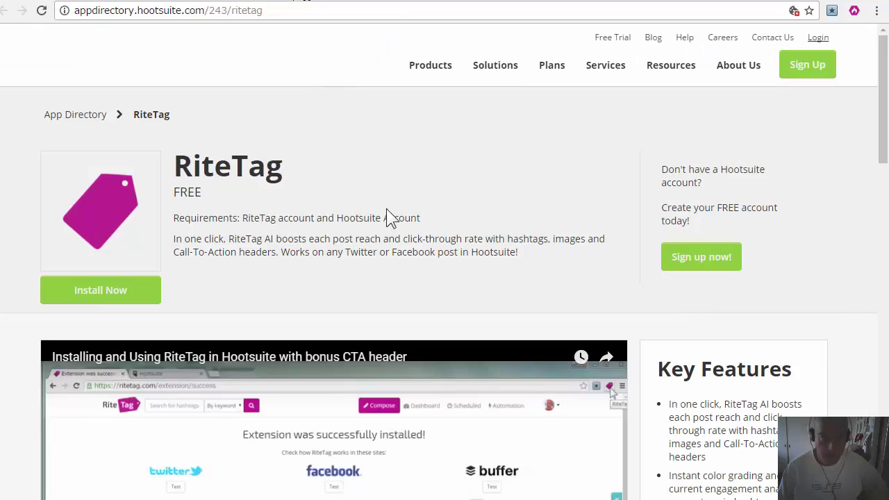
- Install the RiteForge app from the App Directory in the Hootsuite dashboard, finish its setup and close the directory
click(592, 2)
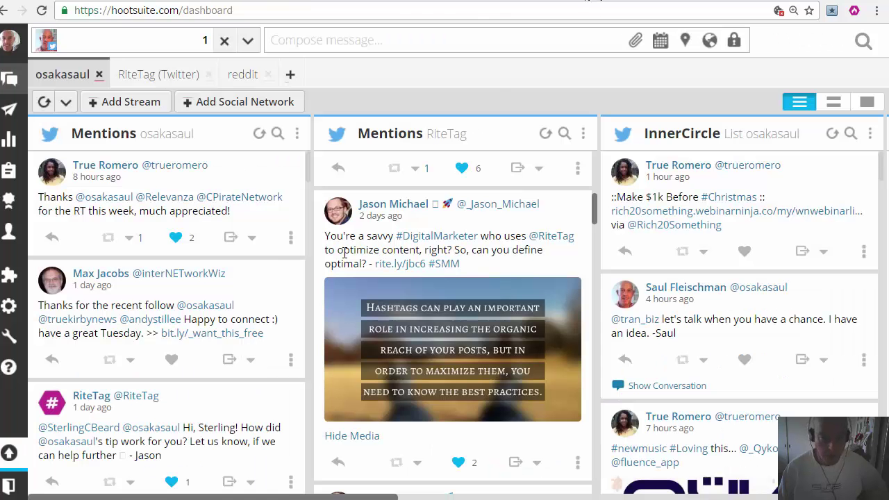
click(17, 278)
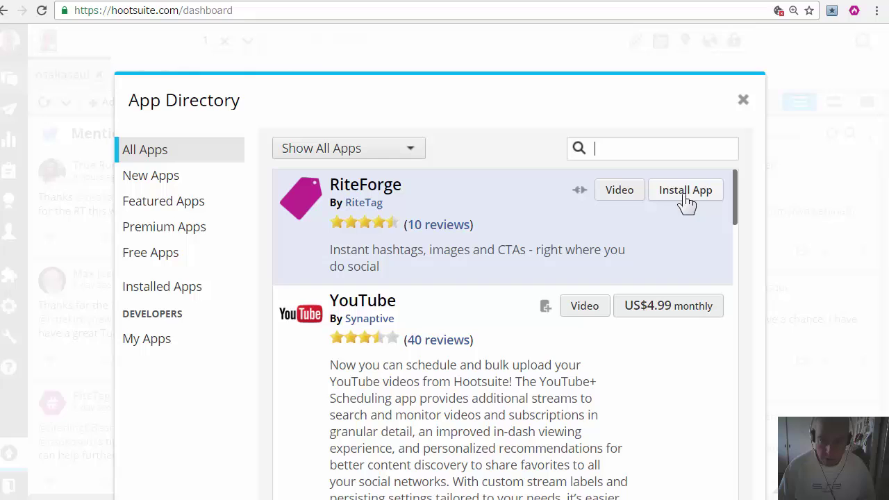
click(686, 197)
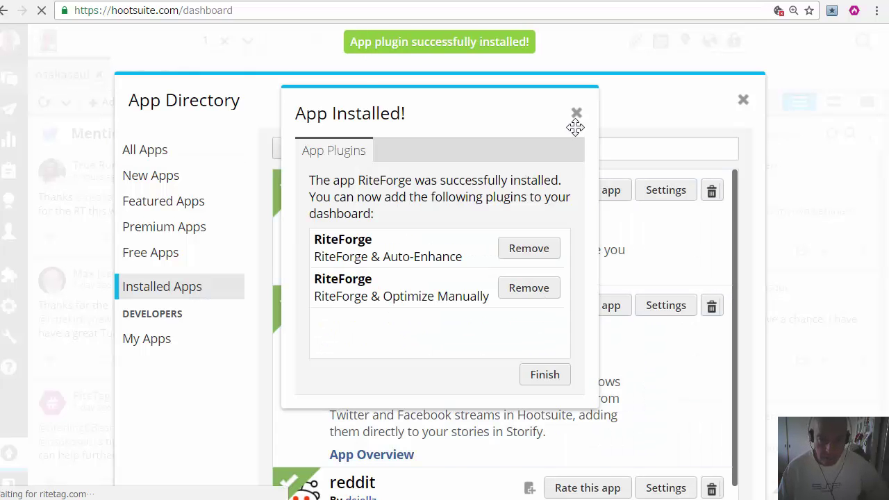
click(543, 375)
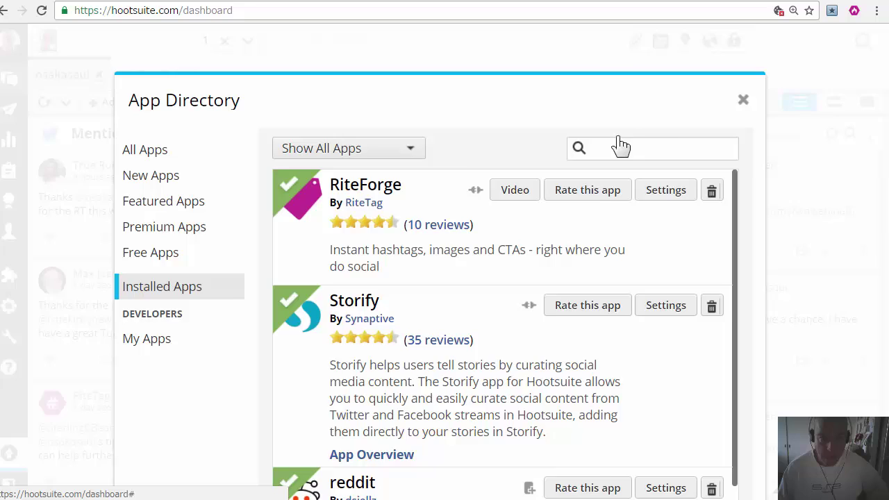
key(Escape)
- Reload the Hootsuite dashboard from its address
click(393, 42)
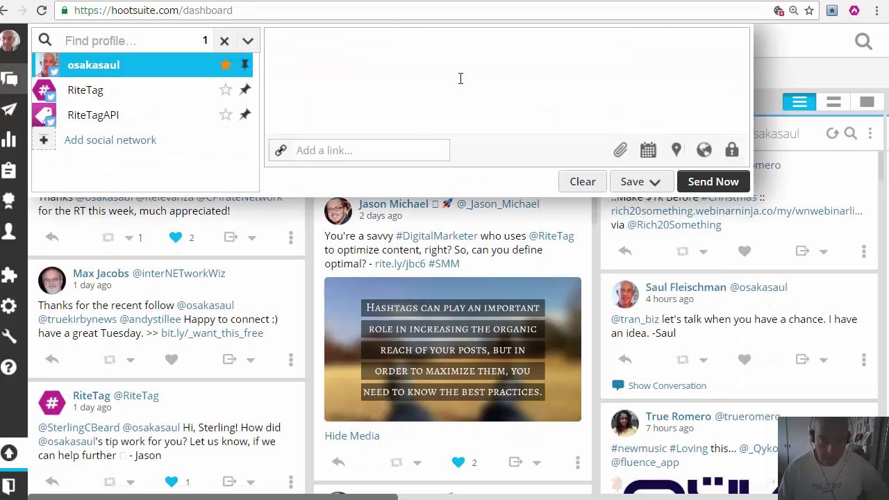
click(323, 10)
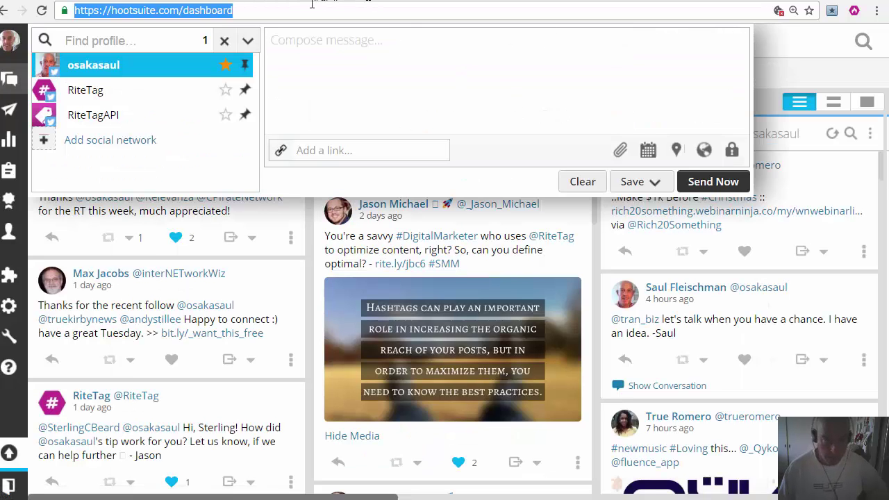
key(Return)
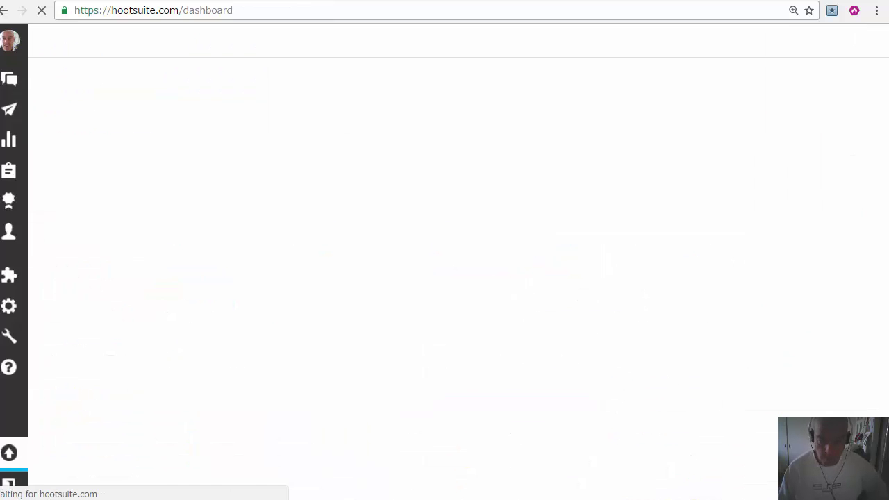
- Examine the Auto-Enhance options in the message composer, and close the composer
click(396, 41)
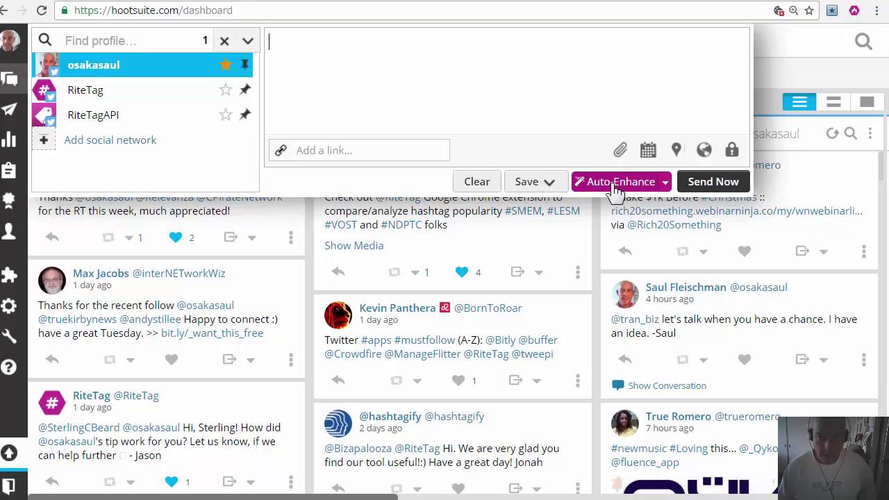
click(666, 185)
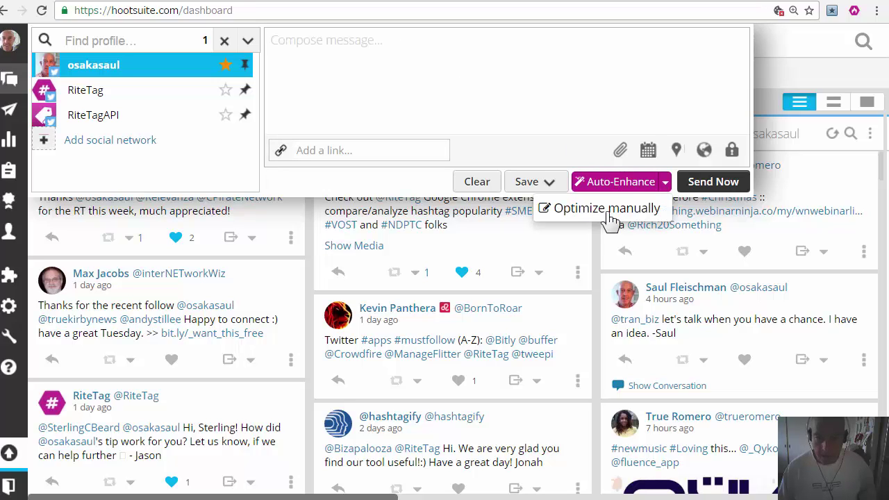
click(410, 65)
click(803, 58)
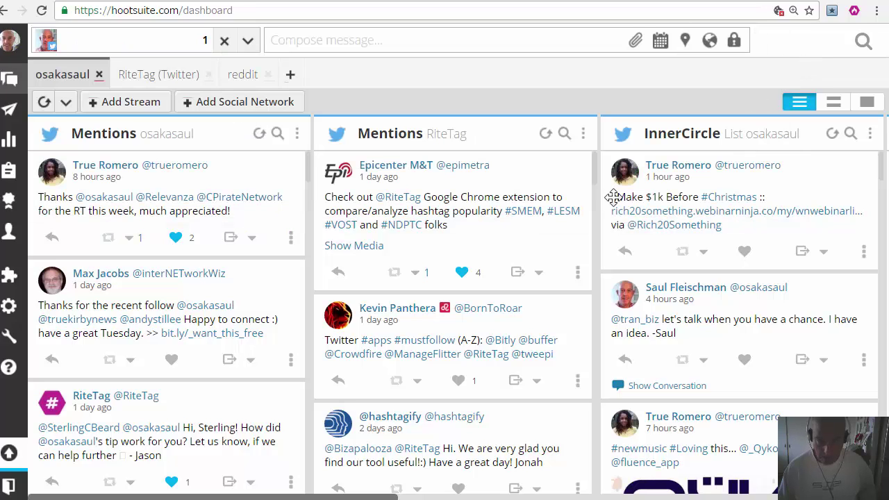
- Check the sharing options of the first post in the Mentions RiteTag stream and the stream's own options
click(578, 275)
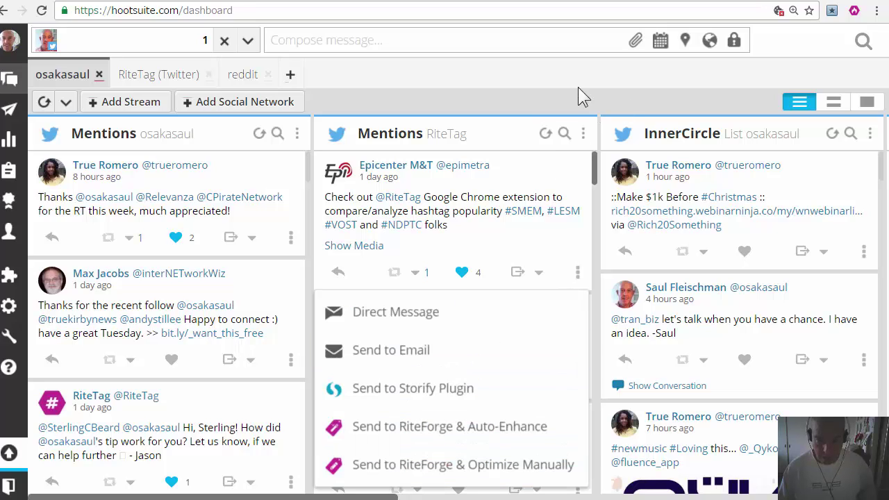
click(583, 134)
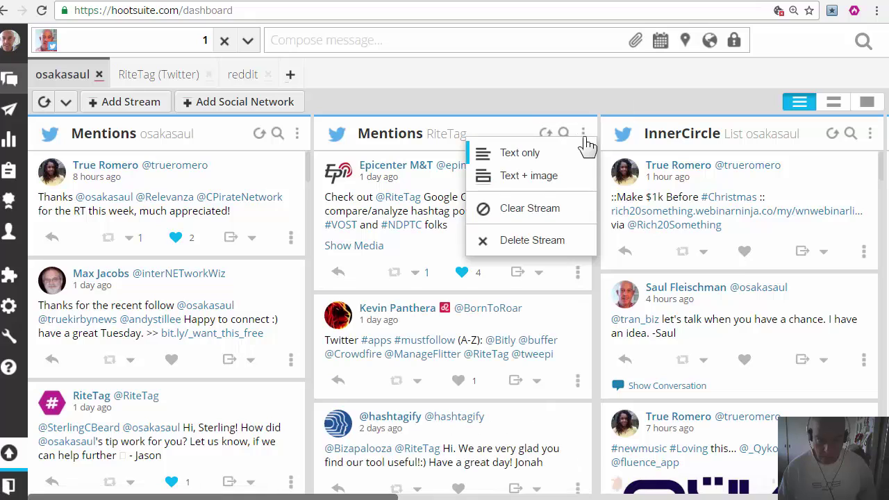
click(583, 134)
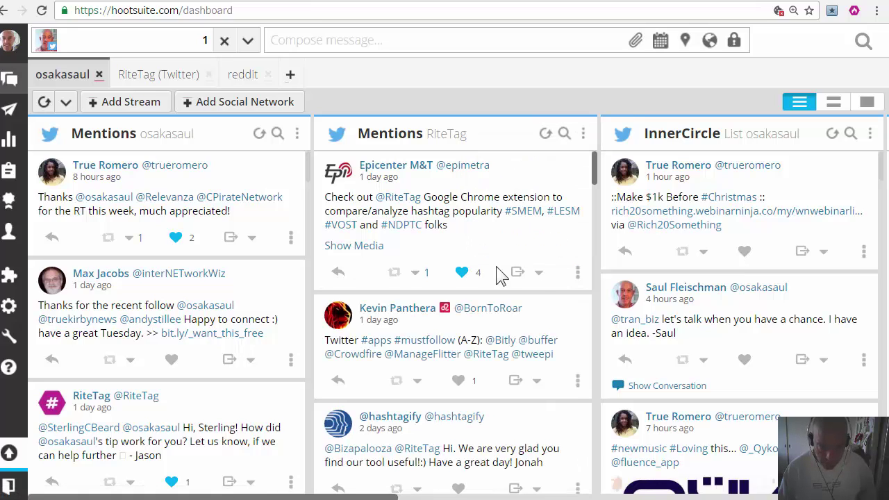
- Copy the "You're a savvy #DigitalMarketer" post's text from the Mentions RiteTag stream into a new message
scroll(528, 403, down, 6)
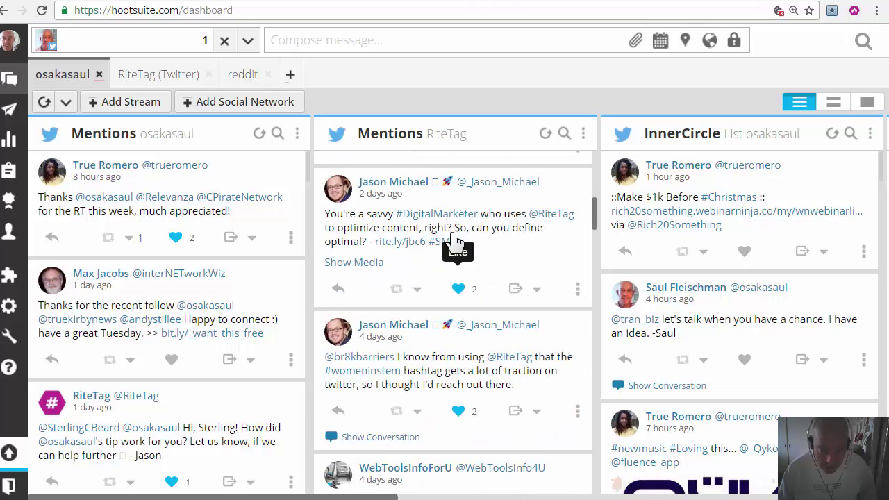
drag(472, 250, 320, 212)
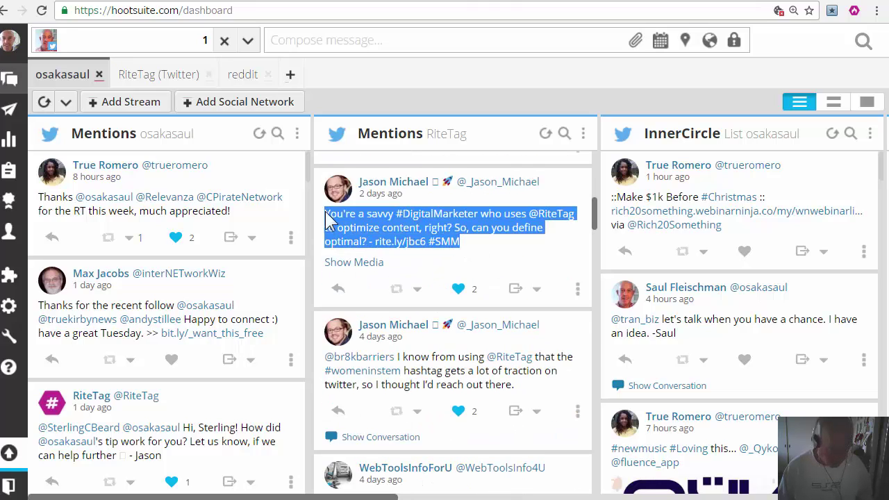
key(ctrl+c)
click(334, 40)
key(ctrl+v)
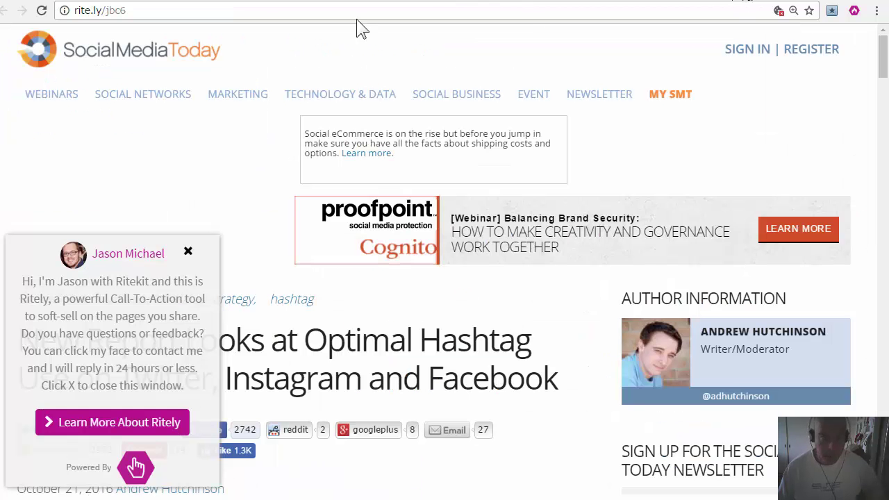
- Replace the rite.ly/jbc6 link in the message with the original socialmediatoday.com URL of the hashtag report article
click(187, 250)
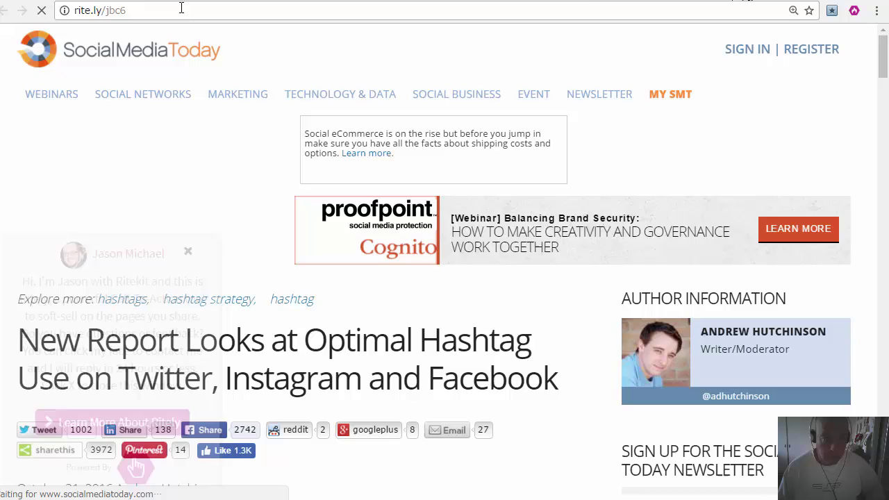
click(176, 11)
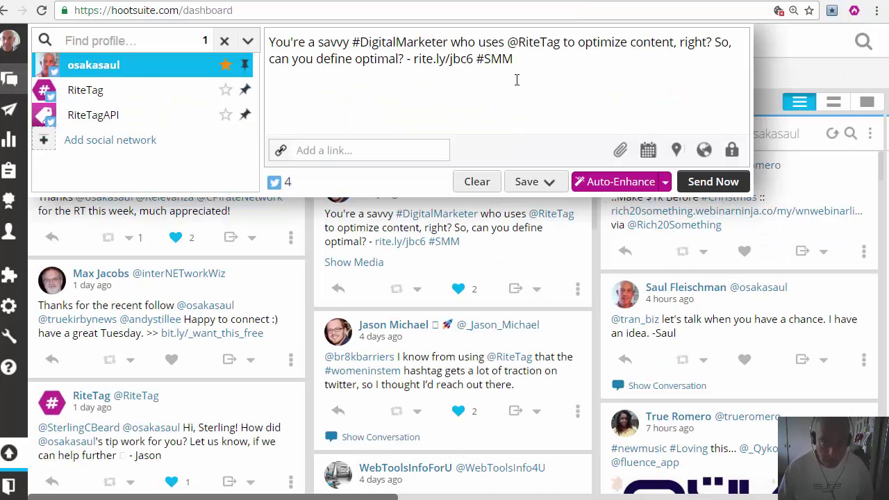
drag(475, 59, 424, 58)
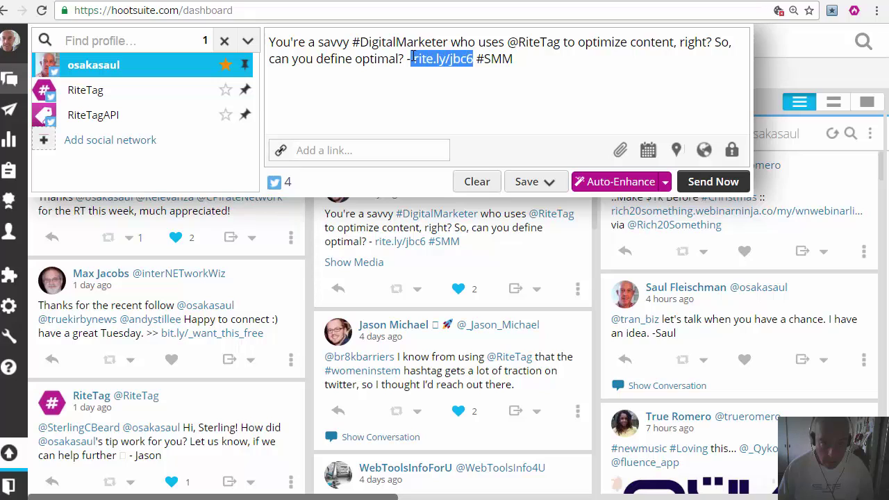
key(ctrl+v)
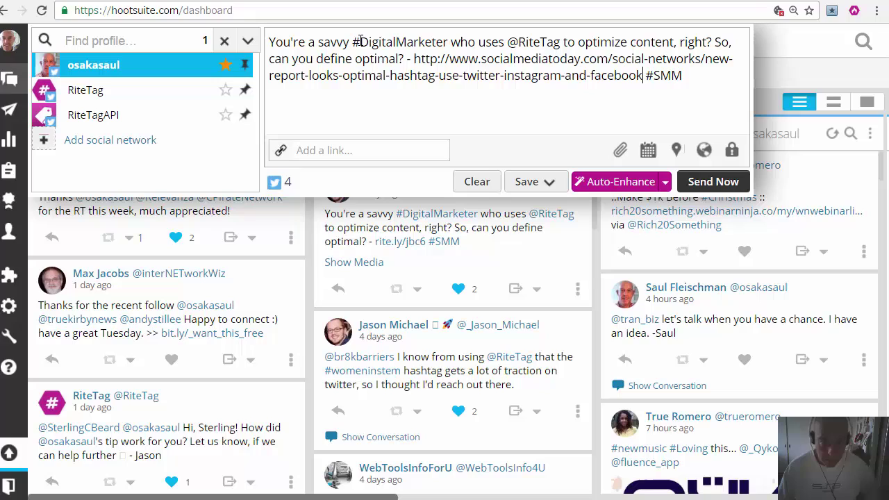
- Change #DigitalMarketer to the plain words "Digital Marketer" in the message and delete the #SMM hashtag
key(BackSpace)
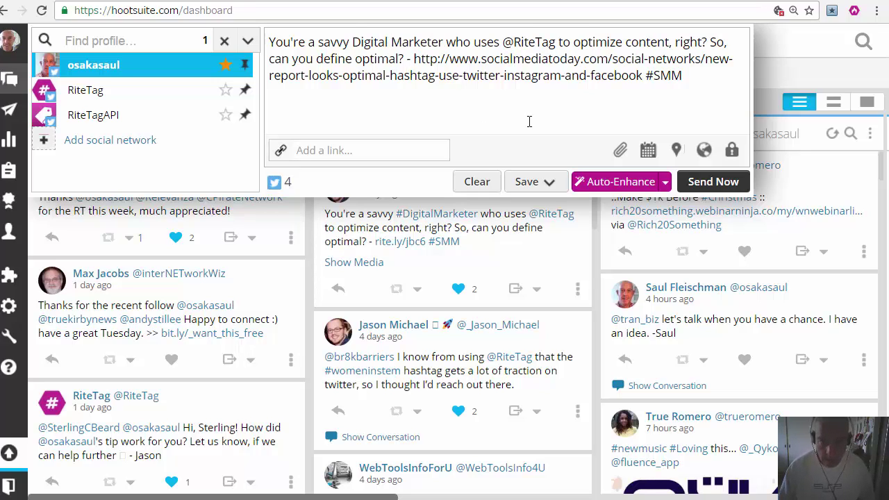
drag(680, 86, 646, 79)
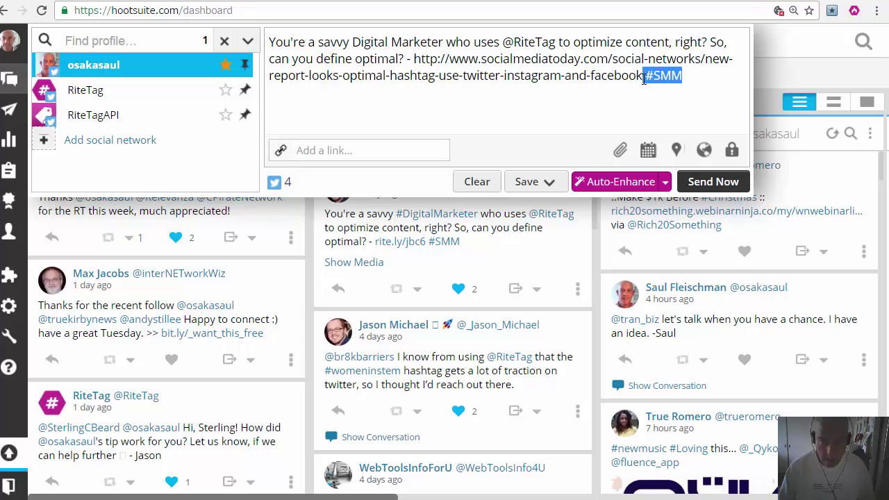
key(BackSpace)
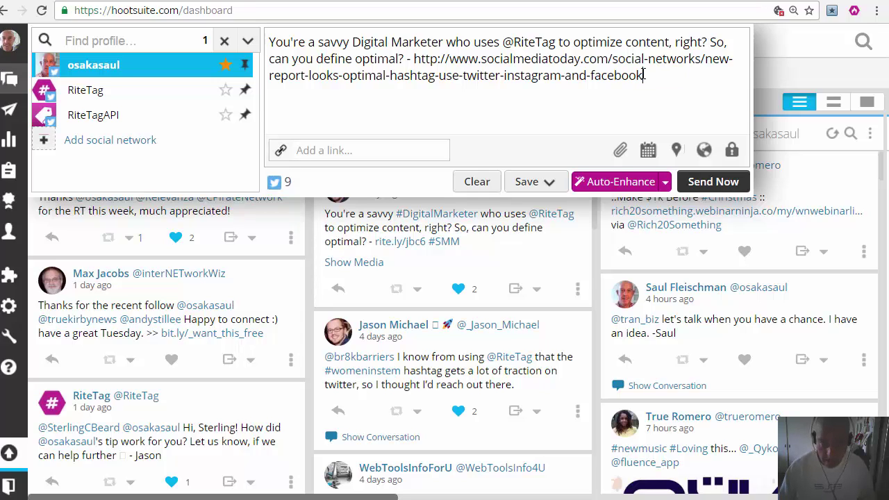
- Auto-Enhance the message with RiteForge
click(620, 181)
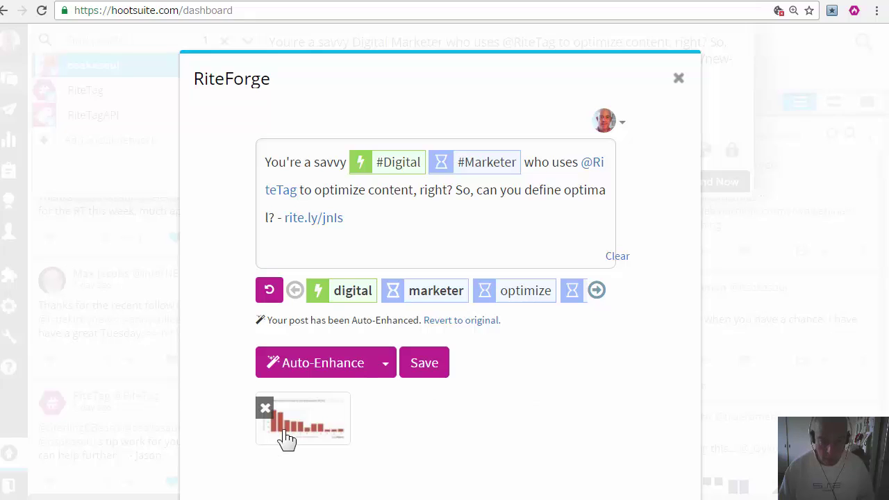
right_click(321, 230)
click(414, 210)
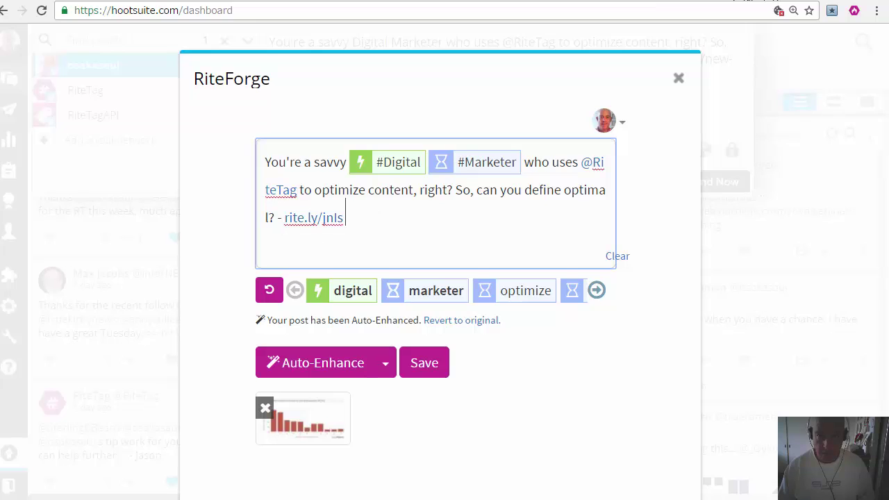
- Preview the message's Short with CTA (test) link, pause the overlay's video, and return to the RiteForge editor
click(265, 306)
click(334, 230)
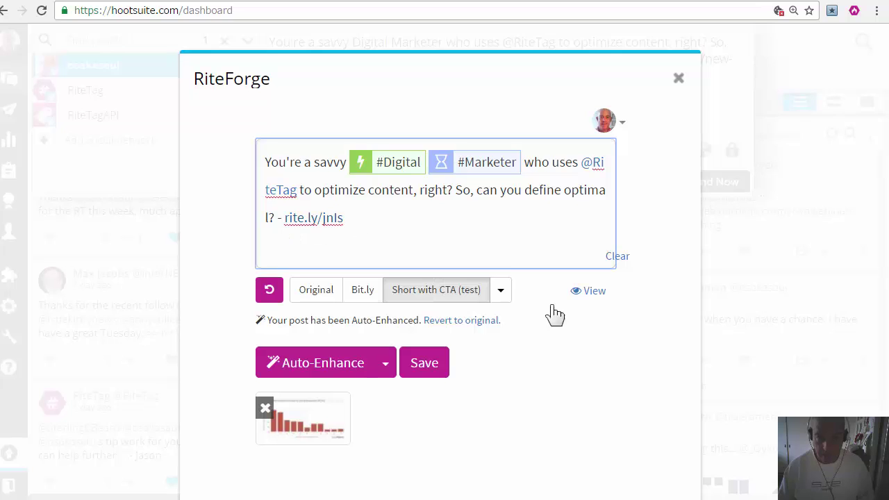
click(594, 293)
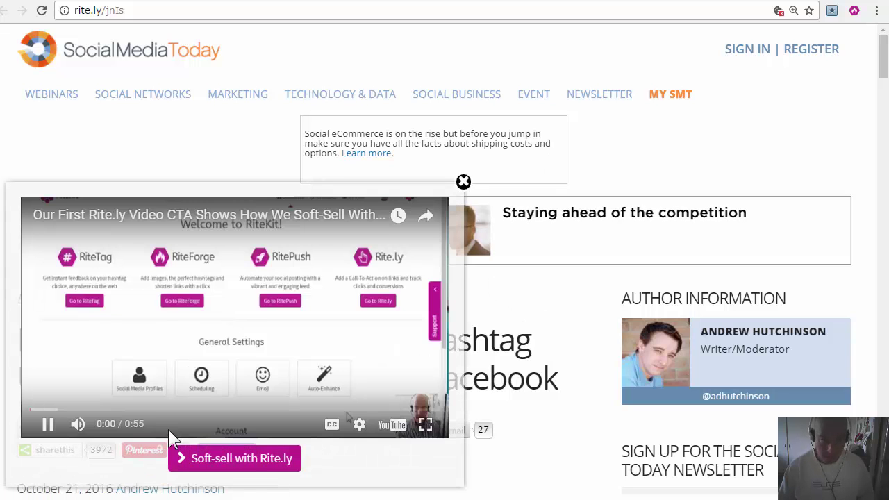
click(49, 425)
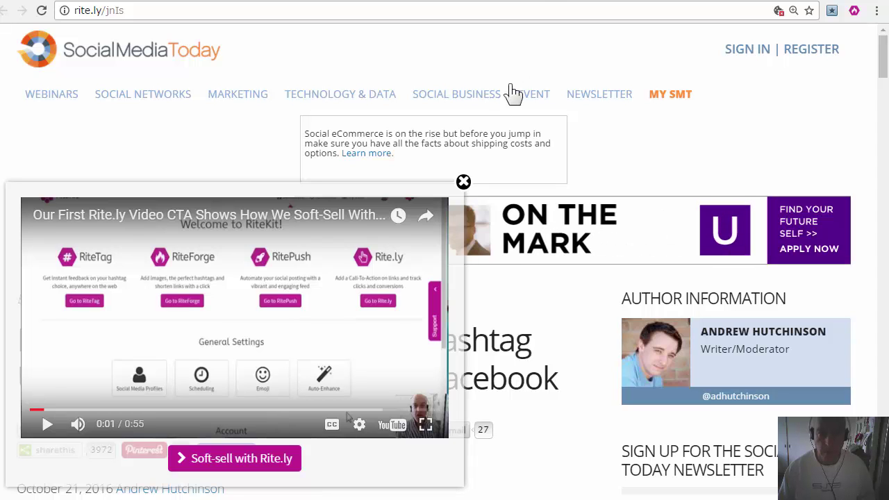
click(538, 2)
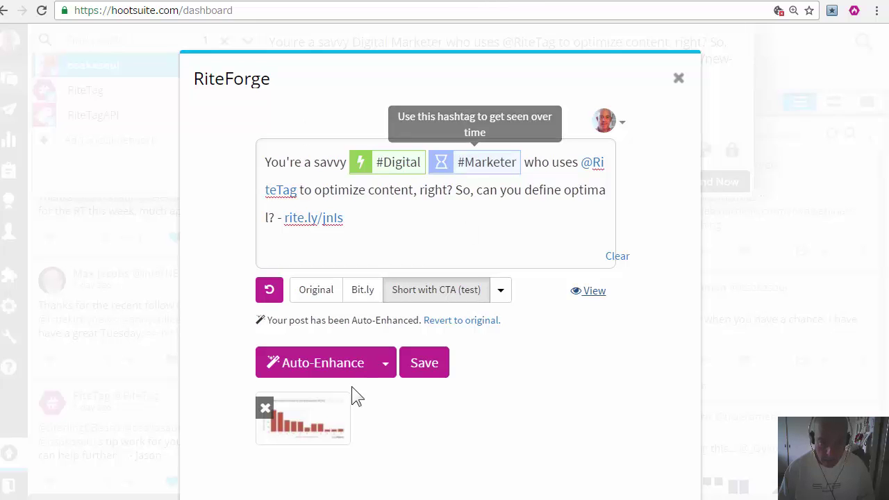
- Remove the attached chart image and enclose the message text before the link in quotation marks
click(265, 409)
click(265, 164)
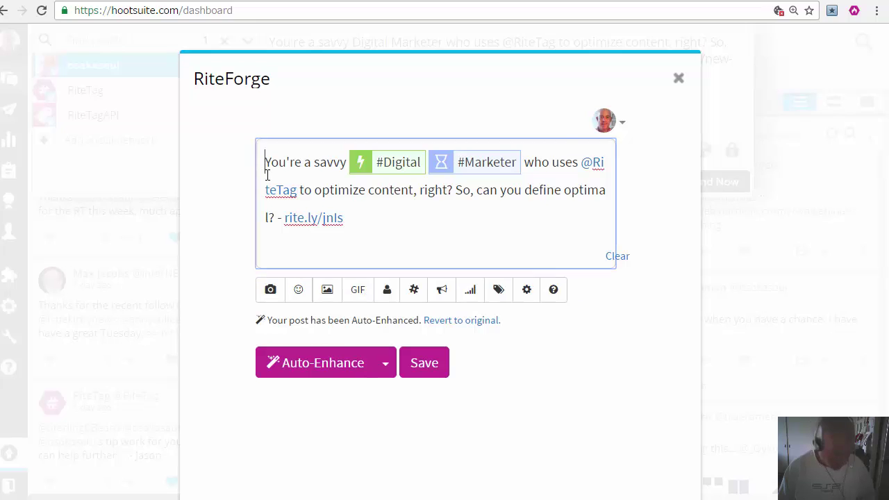
text(")
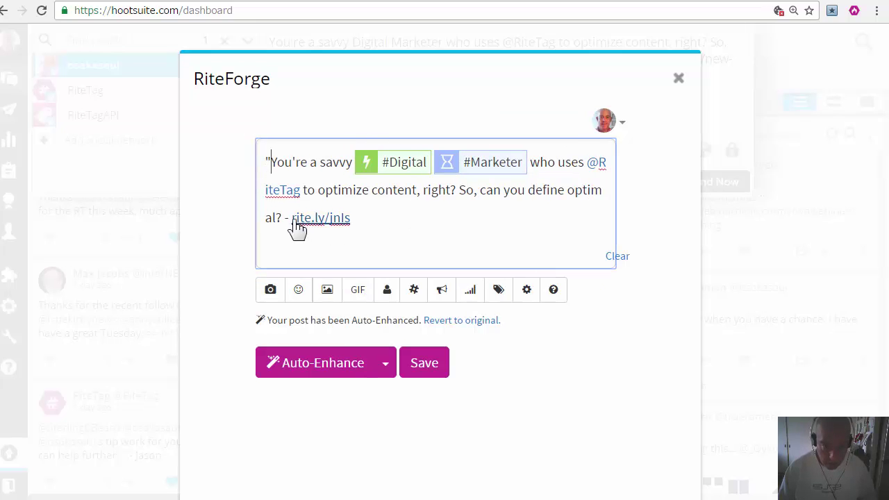
text(")
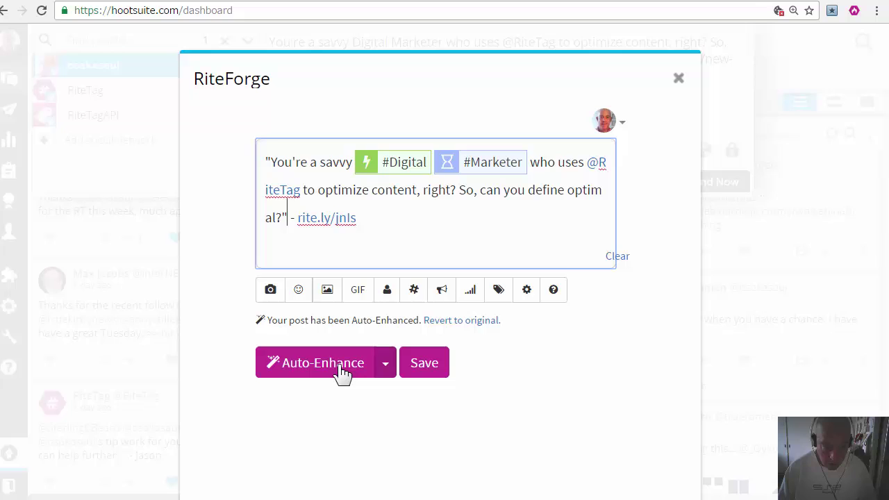
- Auto-Enhance the quoted message and view the generated quote images, enlarging the first one and closing its preview
click(330, 370)
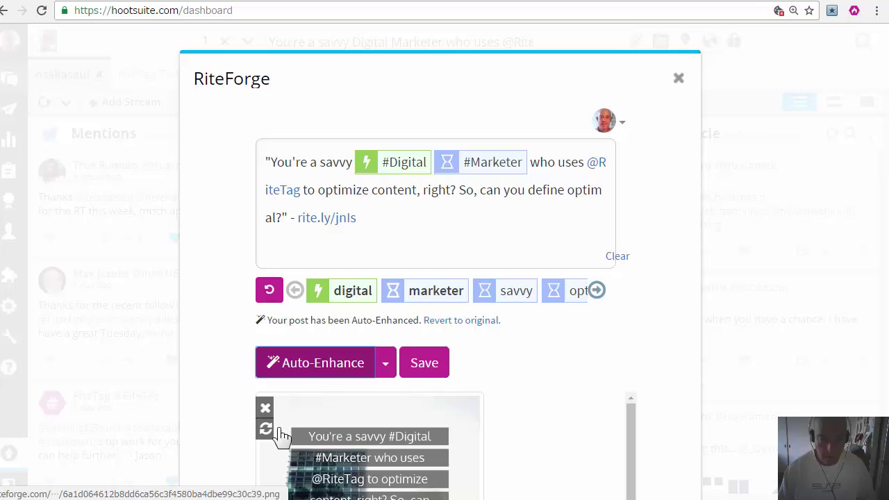
click(357, 440)
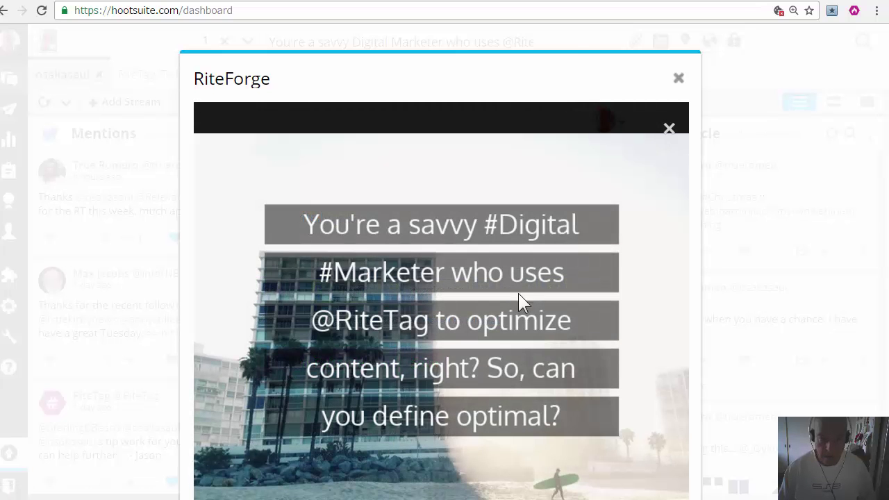
click(669, 131)
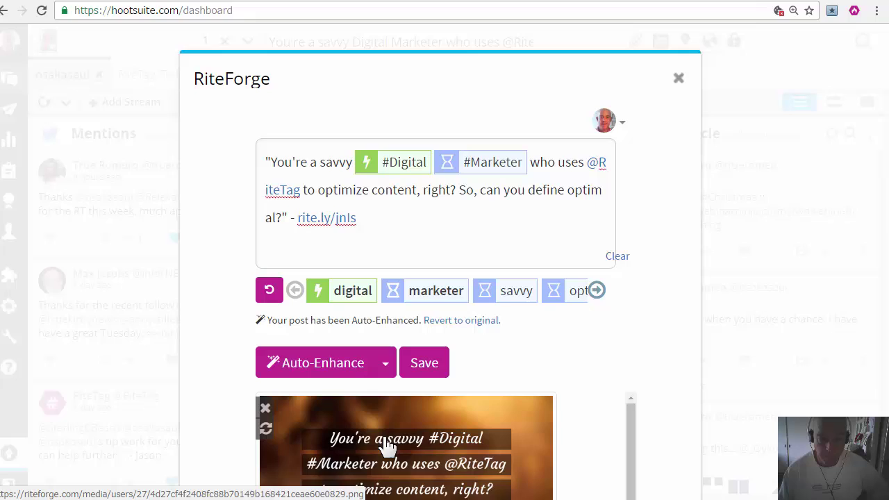
scroll(393, 451, down, 1)
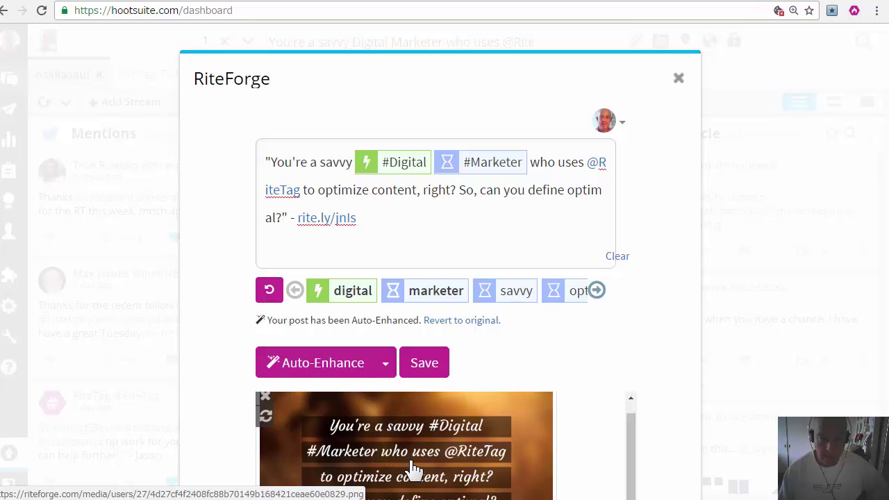
- Look at the Auto-Enhance options for images, hashtags and link shortening, and close the RiteForge editor without saving
right_click(392, 373)
click(386, 364)
click(386, 367)
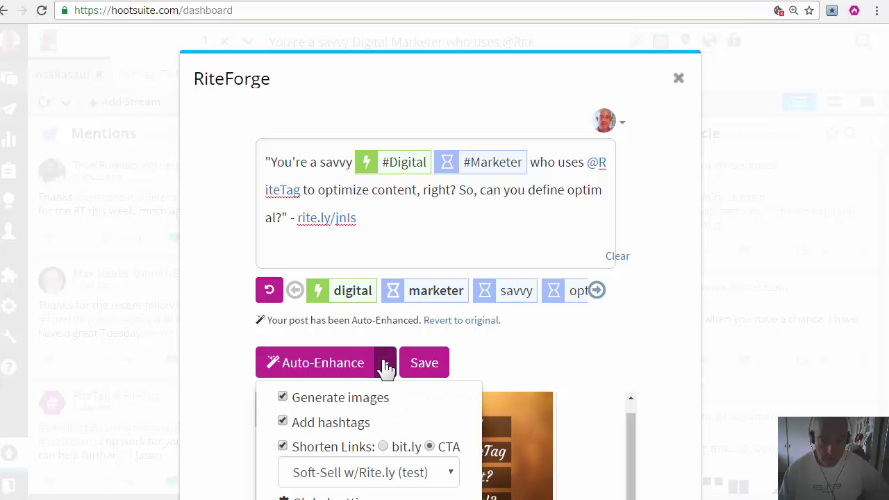
click(384, 366)
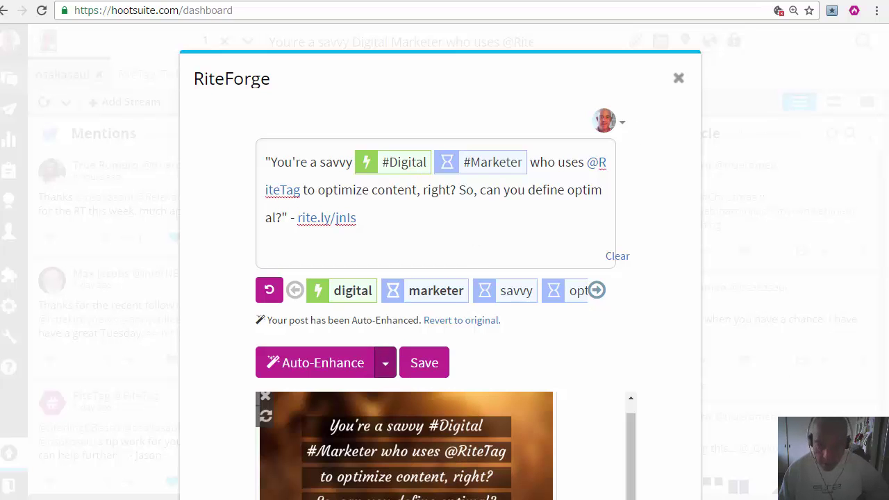
key(Escape)
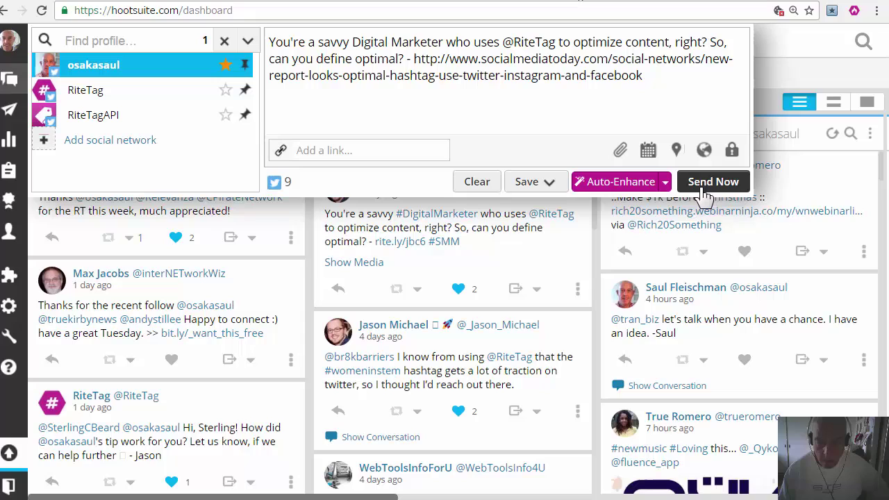
- Open the Hootsuite message for manual optimization in RiteForge and view the suggested emoji without adding one
click(665, 184)
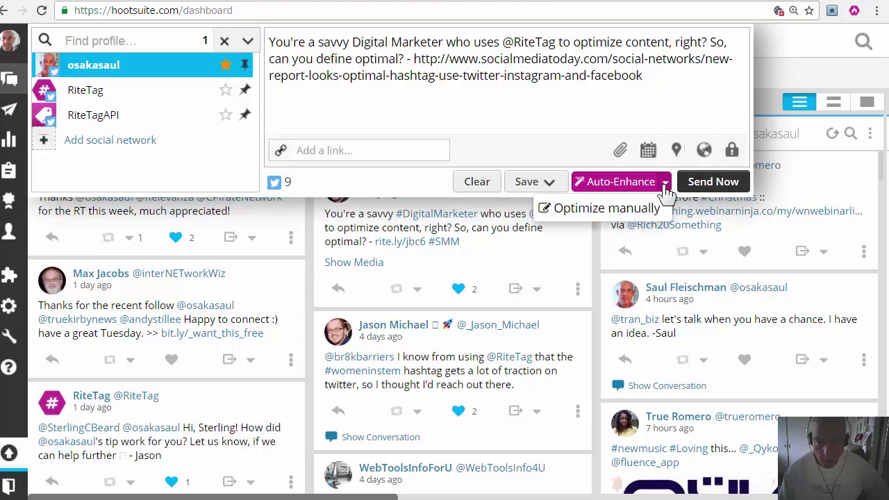
click(609, 216)
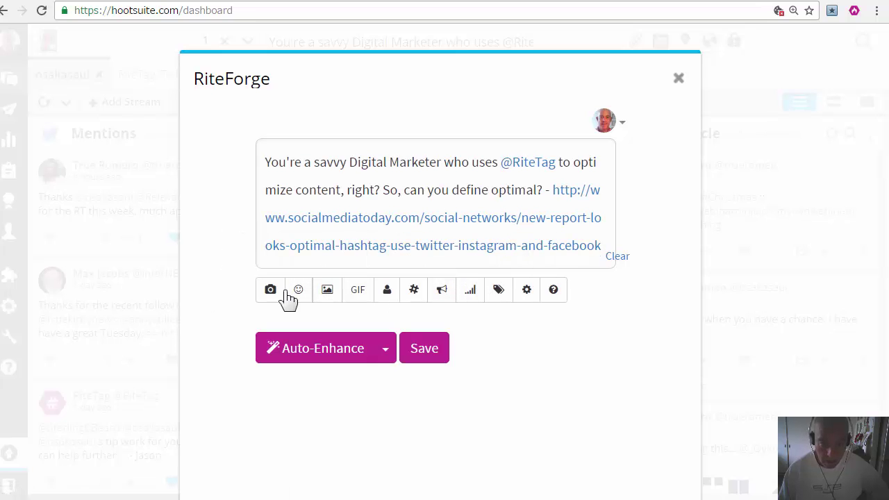
click(299, 295)
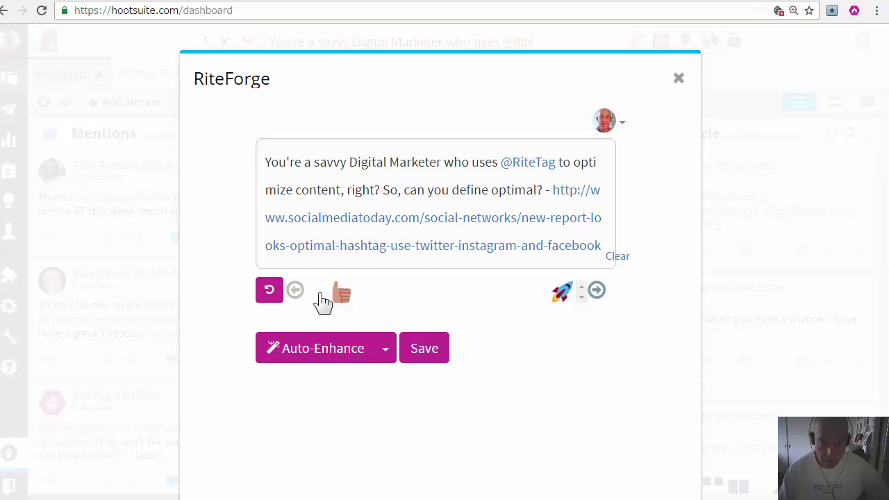
click(271, 291)
- View the hashtag suggestions for the word "Marketer" and close the list without adding any
click(412, 162)
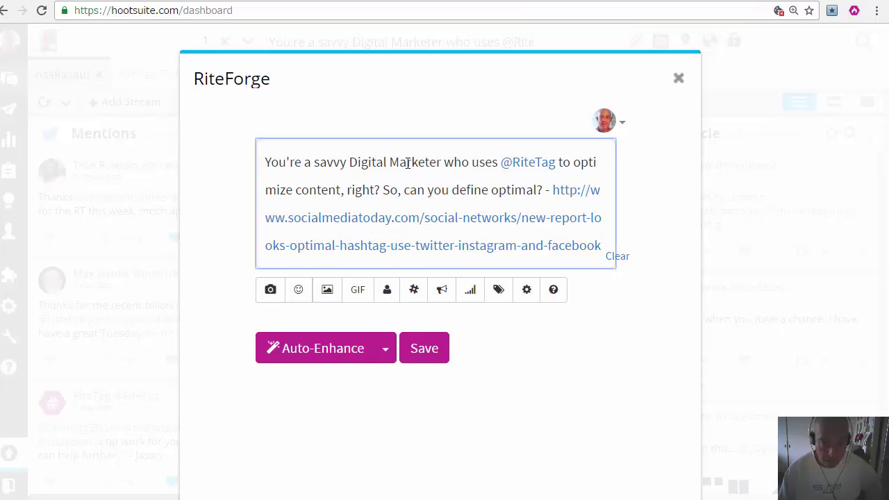
click(418, 290)
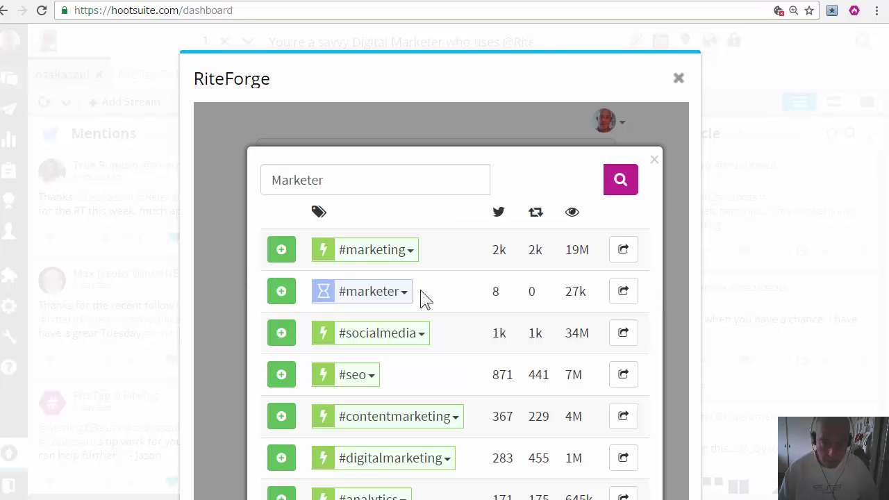
click(655, 165)
- Turn the word "Marketer" in the message into the hashtag #Marketer and view its hashtag statistics
right_click(401, 160)
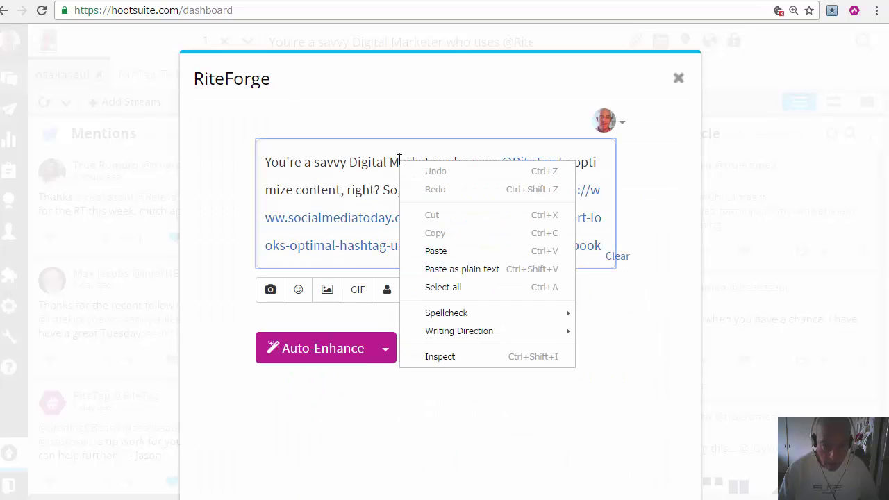
click(394, 161)
text(#)
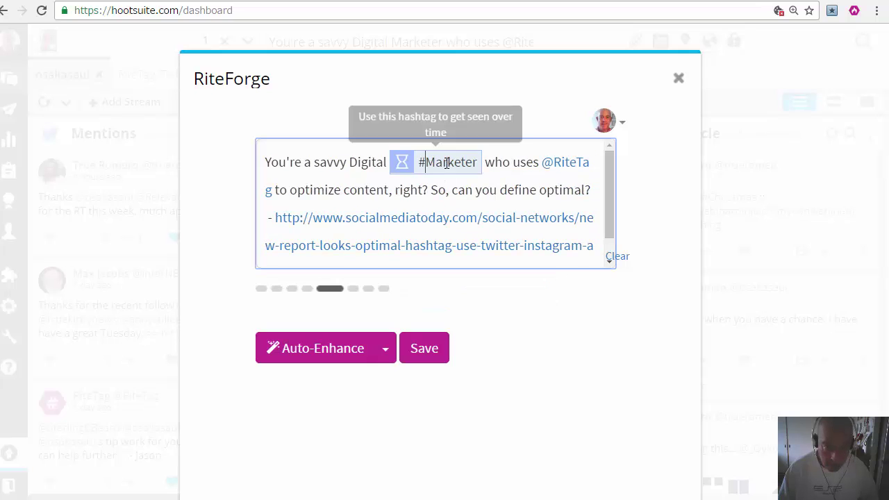
mouse_move(497, 295)
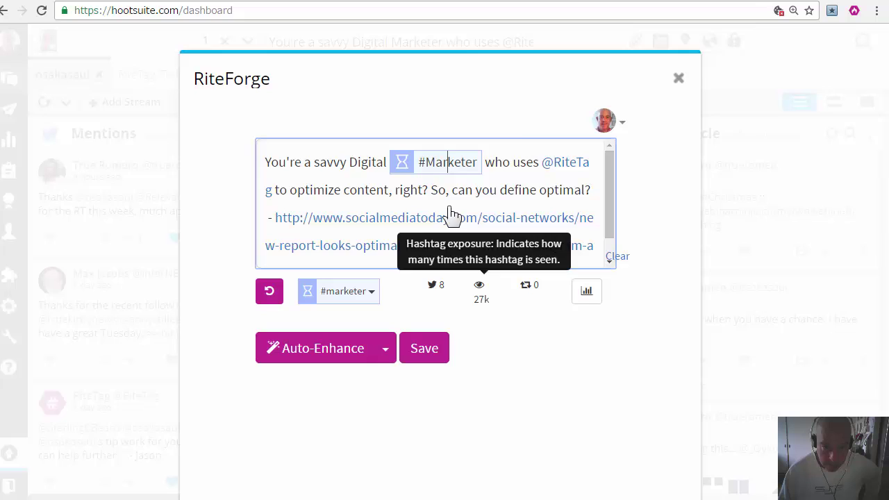
click(426, 162)
click(280, 297)
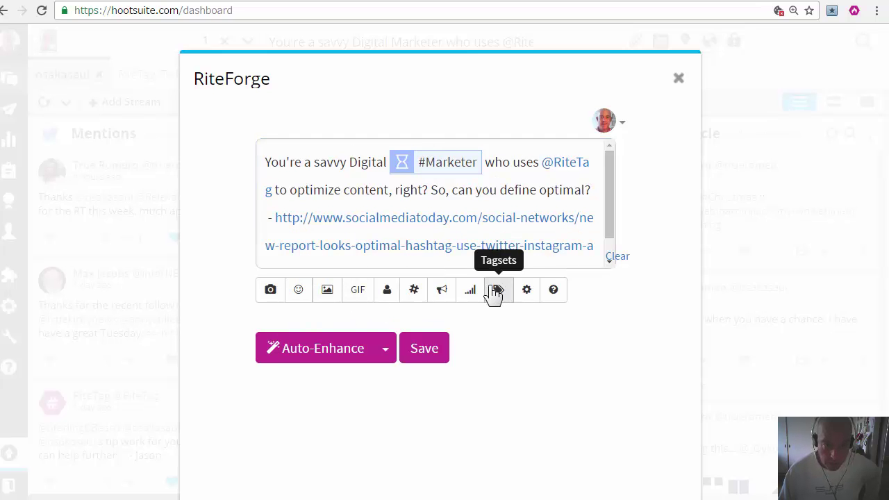
- Switch to RiteForge's extension success page and look through the supported sites and the tutorial video
click(451, 2)
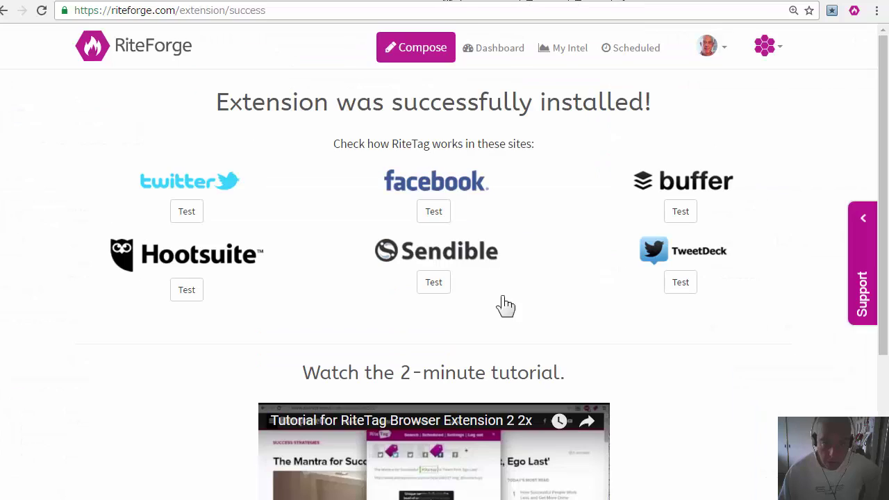
scroll(512, 356, down, 3)
scroll(512, 355, up, 1)
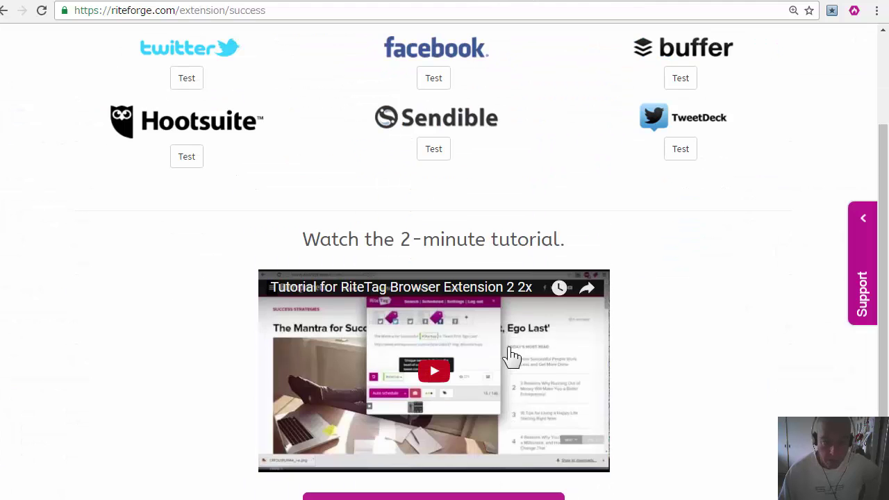
scroll(511, 355, down, 1)
scroll(430, 306, up, 3)
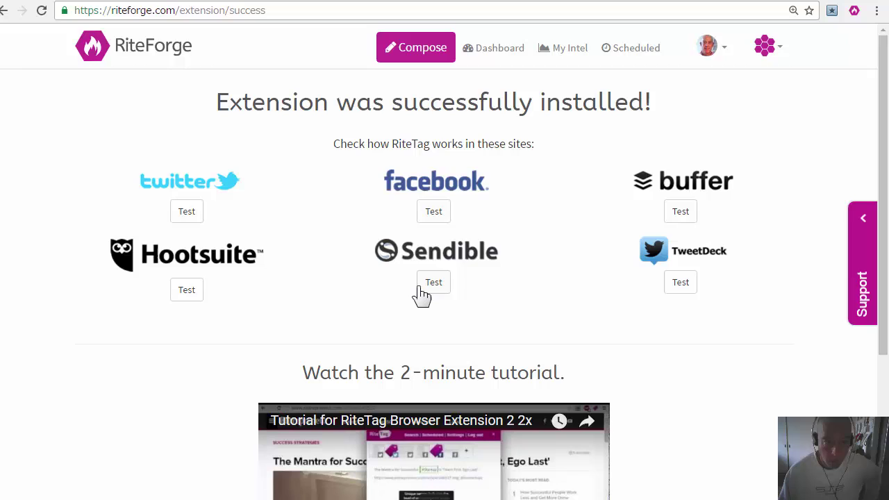
scroll(466, 308, down, 3)
- Open the RiteForge dashboard, start the Auto-Enhance tour and exit it
click(456, 451)
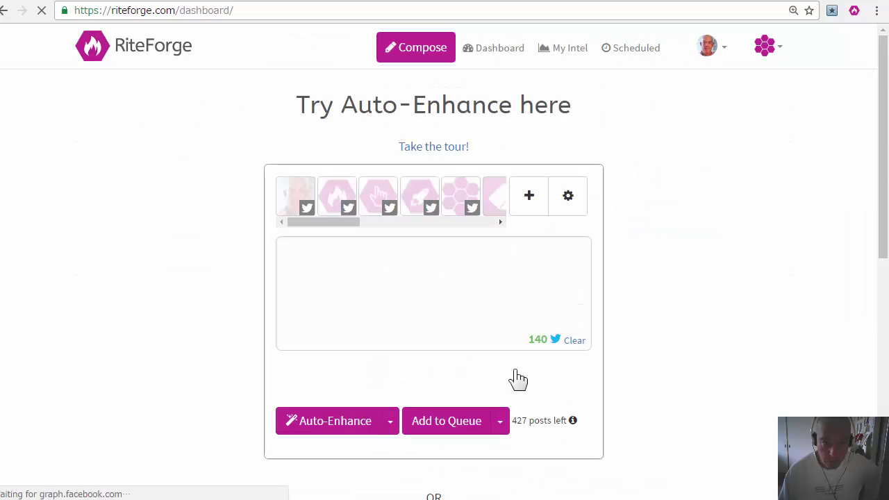
click(438, 154)
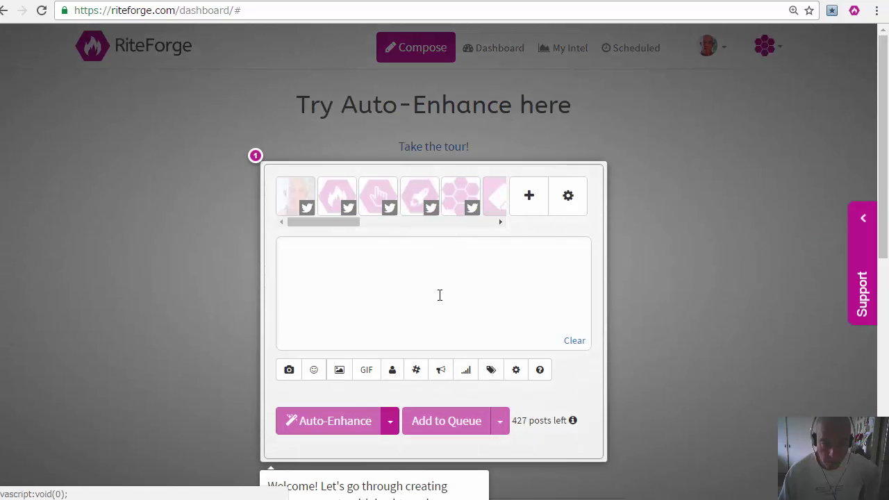
click(440, 295)
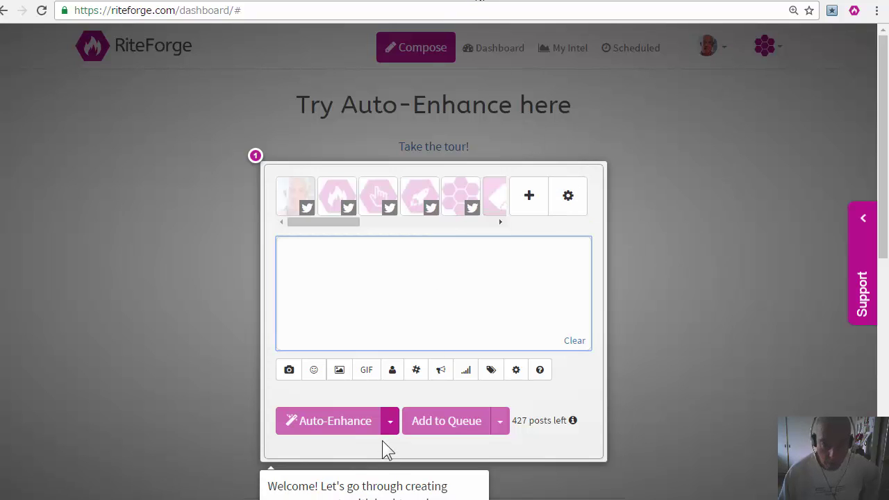
click(631, 160)
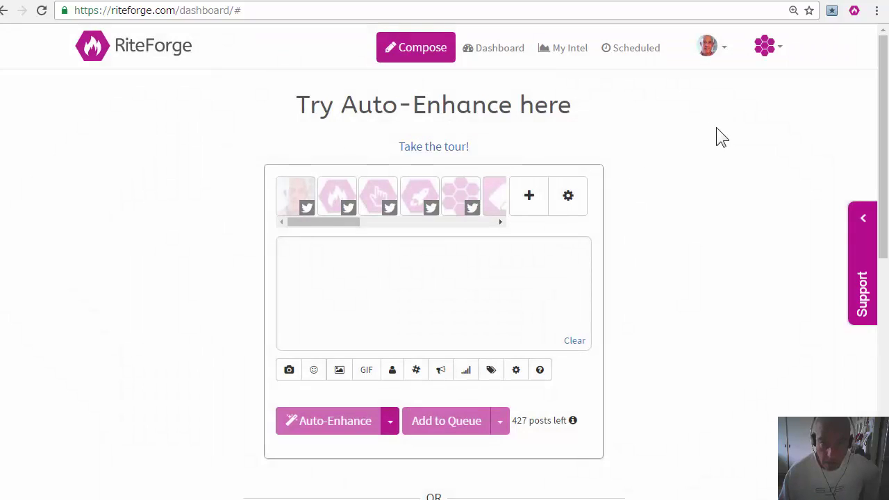
- Open the RiteKit dashboard with all RiteKit products from RiteForge
click(766, 49)
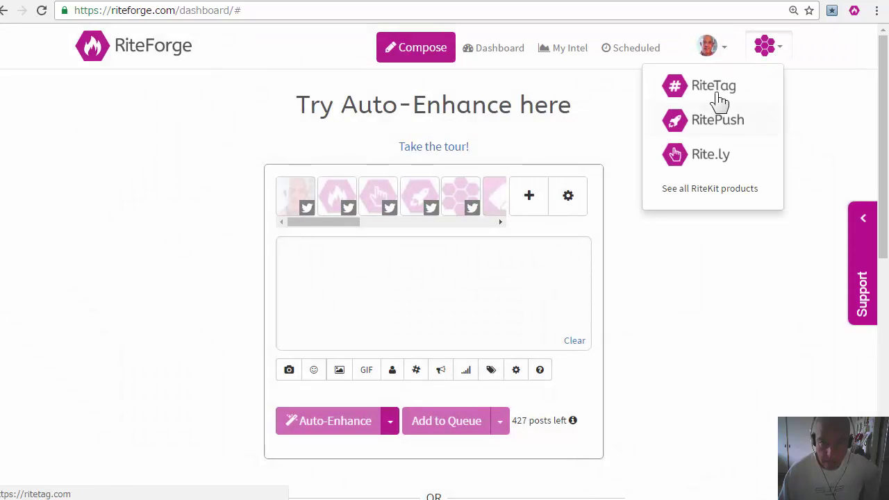
click(703, 192)
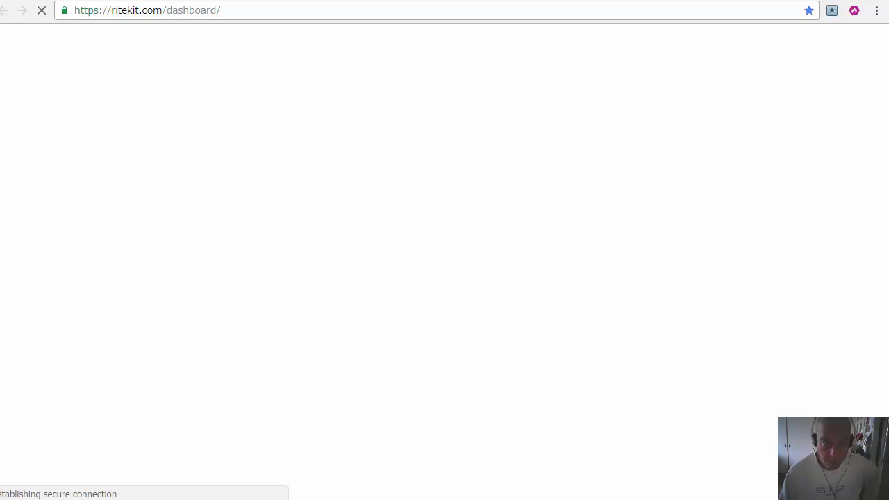
right_click(147, 10)
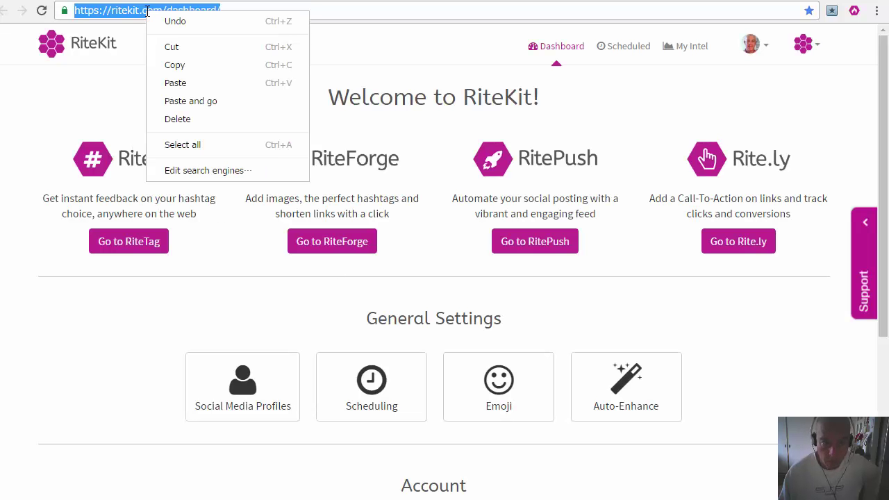
click(135, 81)
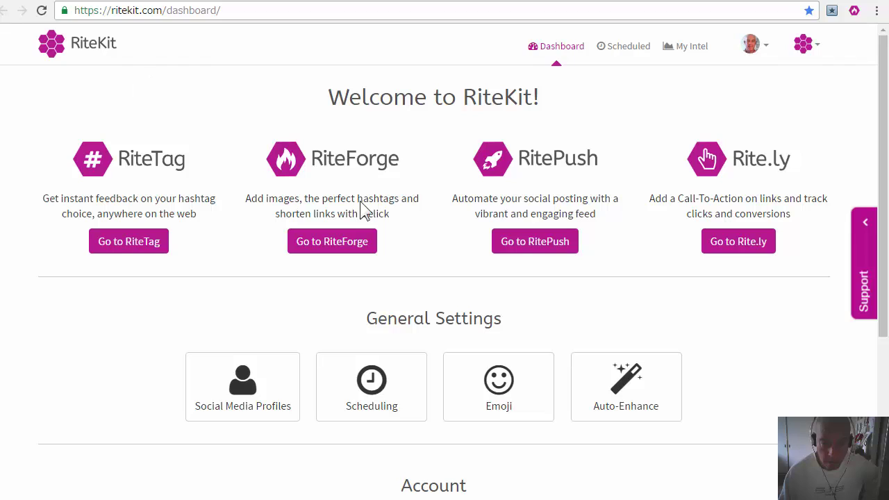
- Open RiteKit's Auto-Enhance settings and examine the options for link shortening, automatic hashtags and automatic images
click(636, 406)
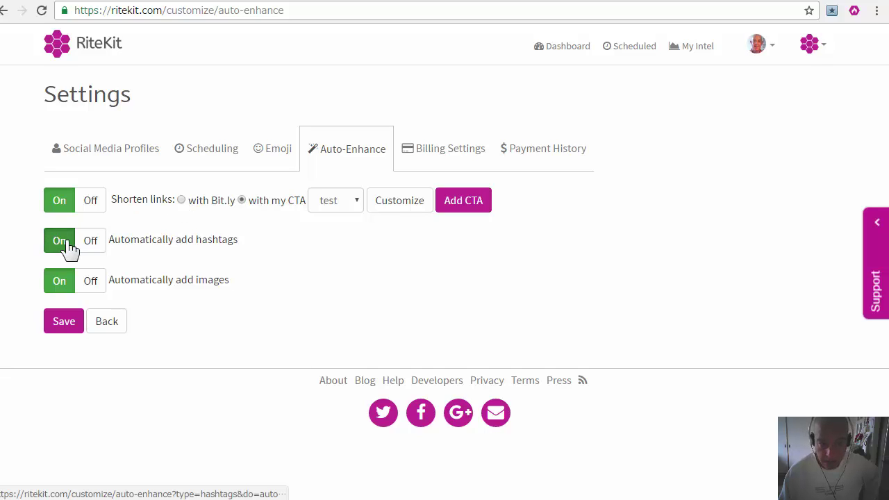
click(89, 244)
click(97, 291)
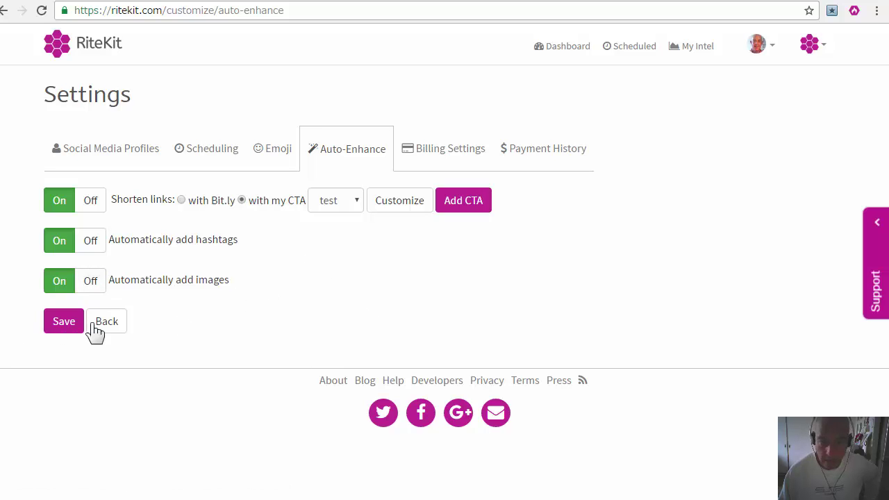
- Return to Hootsuite, close the RiteForge editor without saving and go back to the message text
click(561, 0)
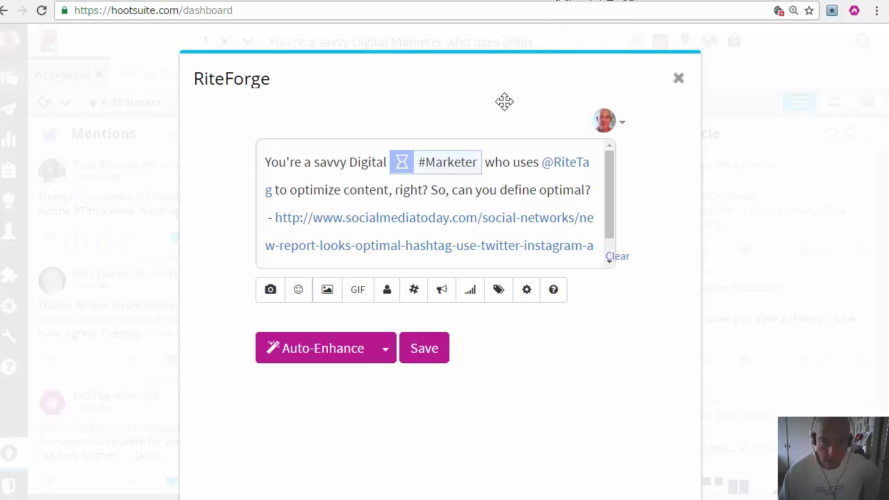
click(502, 165)
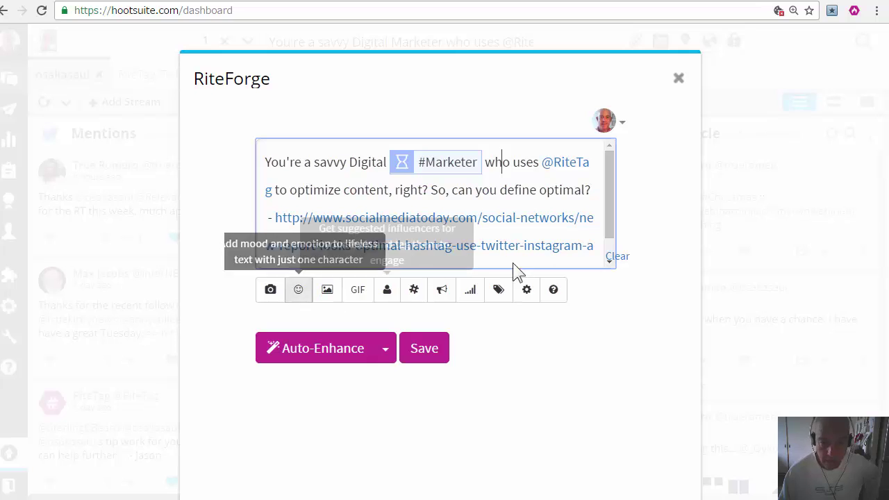
click(678, 79)
click(462, 45)
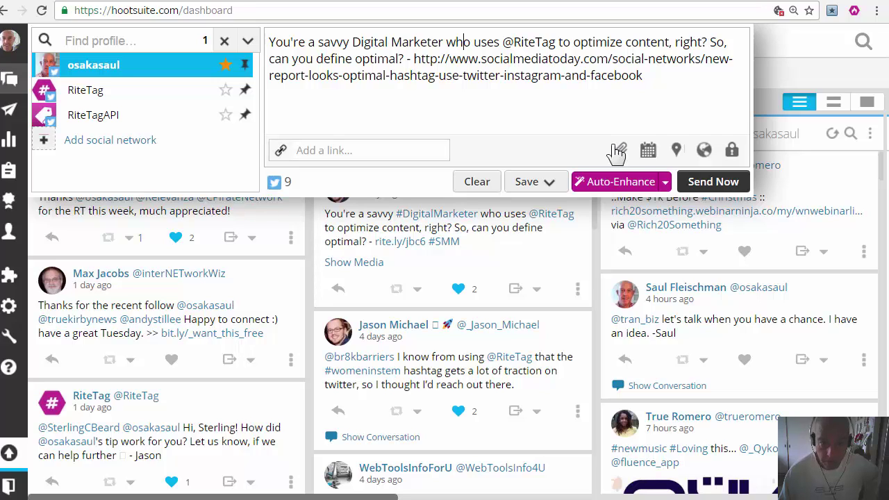
- View the extra sending options for the #DigitalMarketer tweet in the RiteTag mentions stream, and expand and collapse the message composer
click(578, 288)
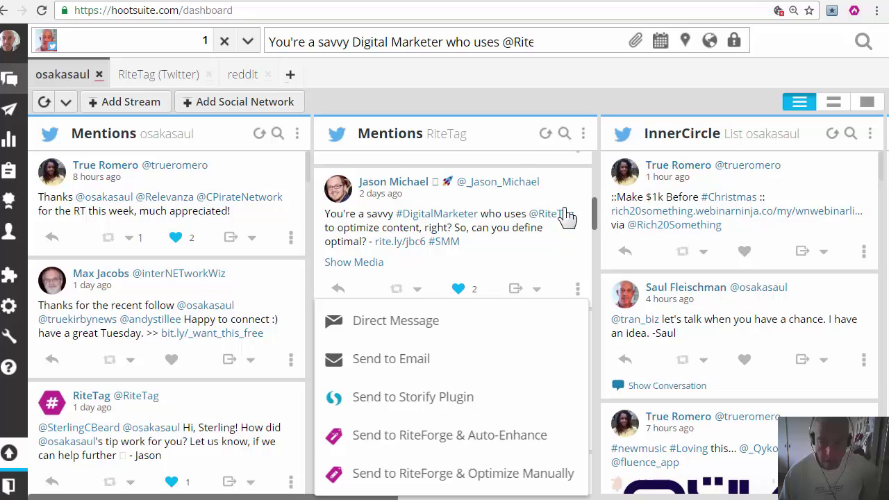
click(450, 39)
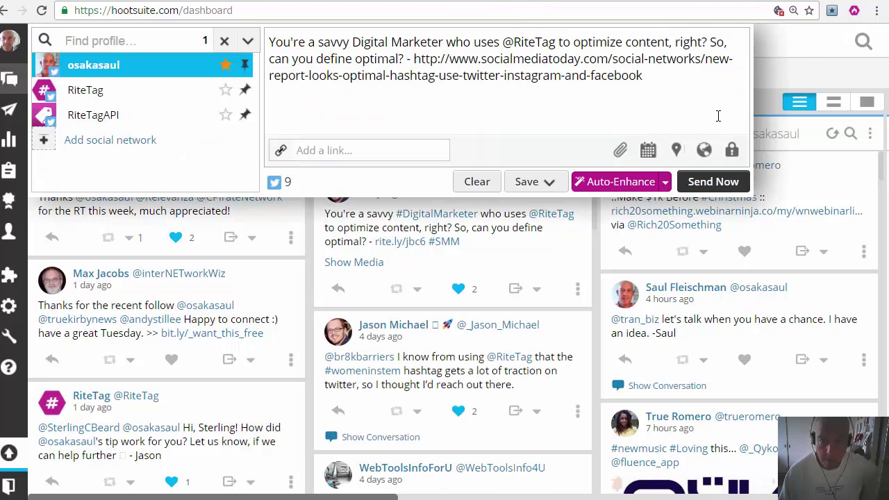
click(782, 65)
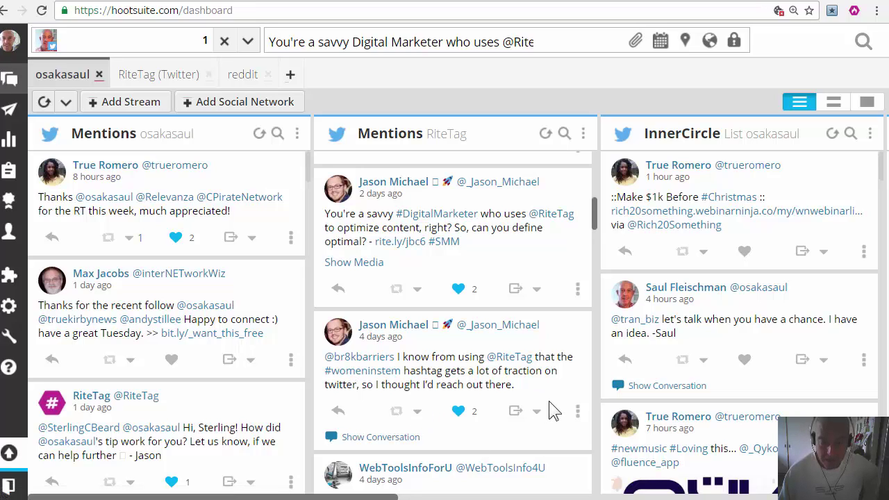
- Check the browser's context options on the #DigitalMarketer tweet, and open and close the search results for its hashtag
right_click(491, 232)
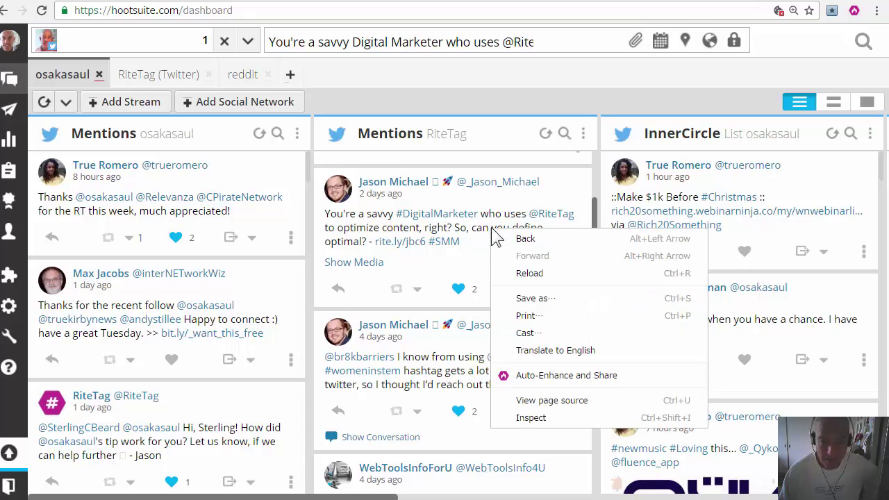
click(480, 231)
click(436, 214)
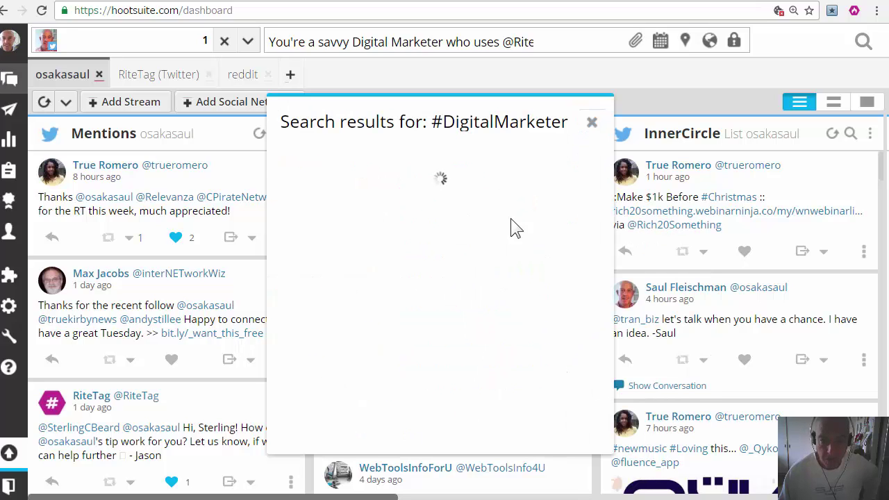
click(592, 123)
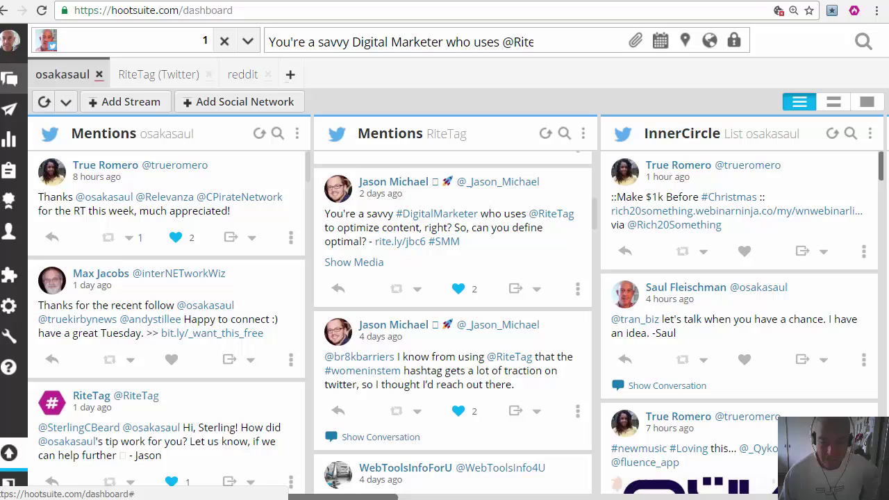